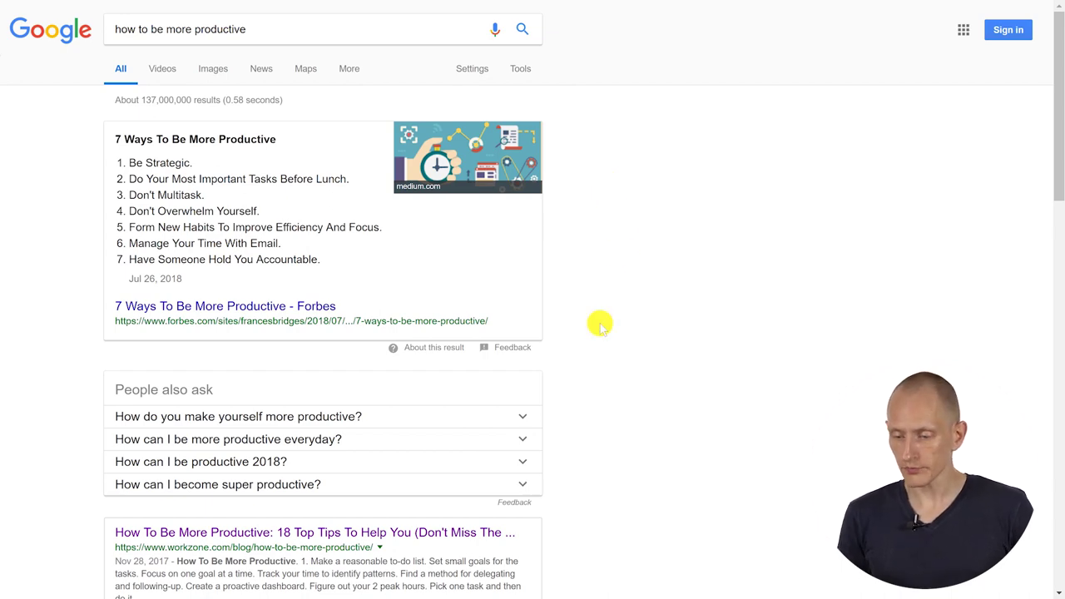
Scroll down the Google results for 'how to be more productive' toward the Workzone blog result.
scroll(599, 321, "down", 3)
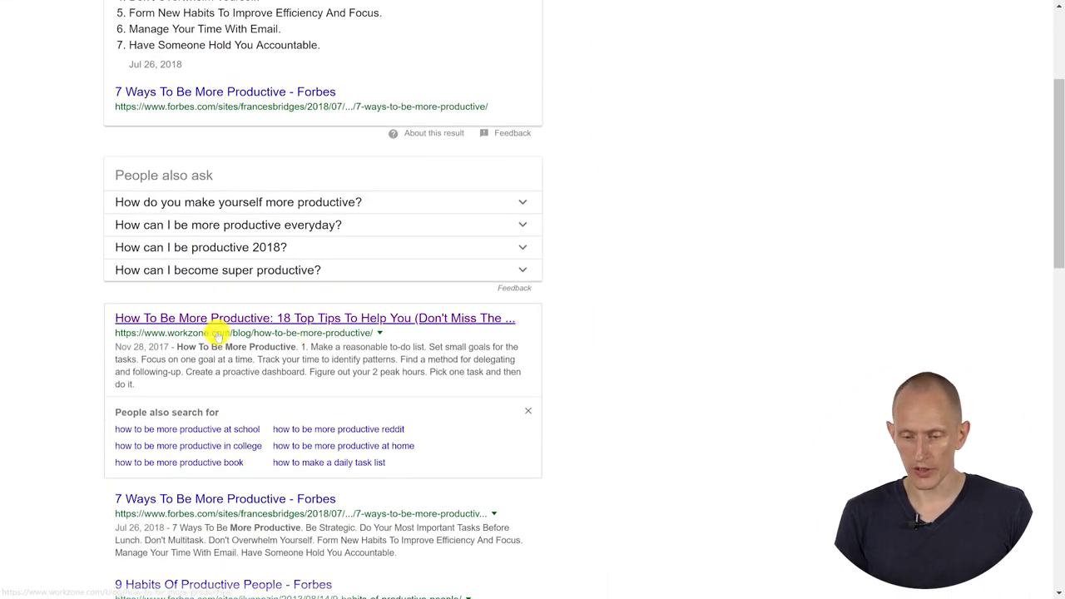
Open the Workzone blog article from the results and scroll through it.
left_click(229, 320)
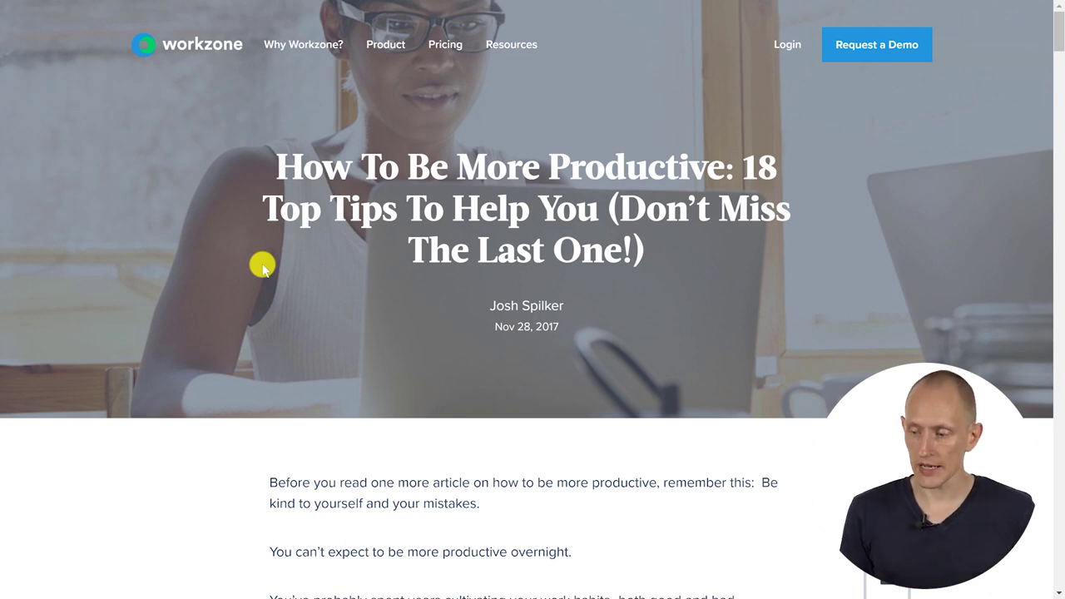
scroll(373, 367, "down", 1)
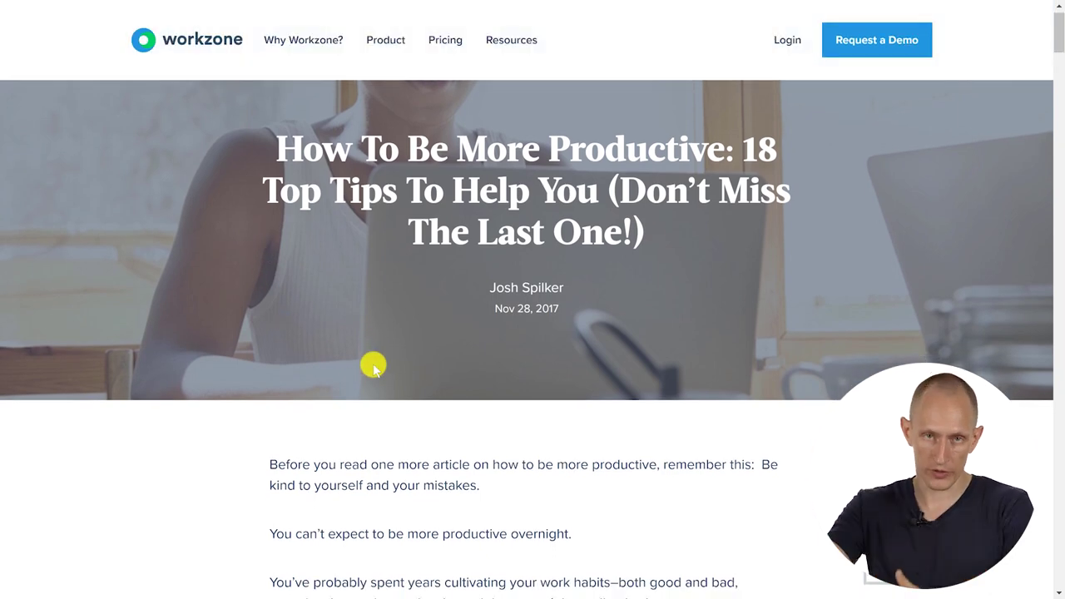
scroll(255, 299, "down", 2)
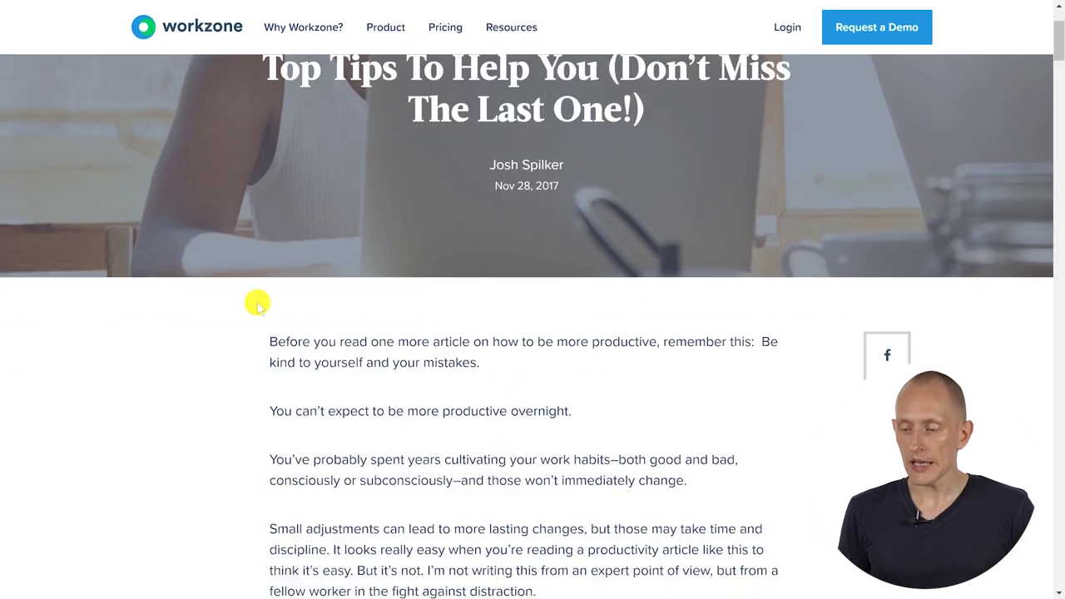
scroll(257, 305, "down", 6)
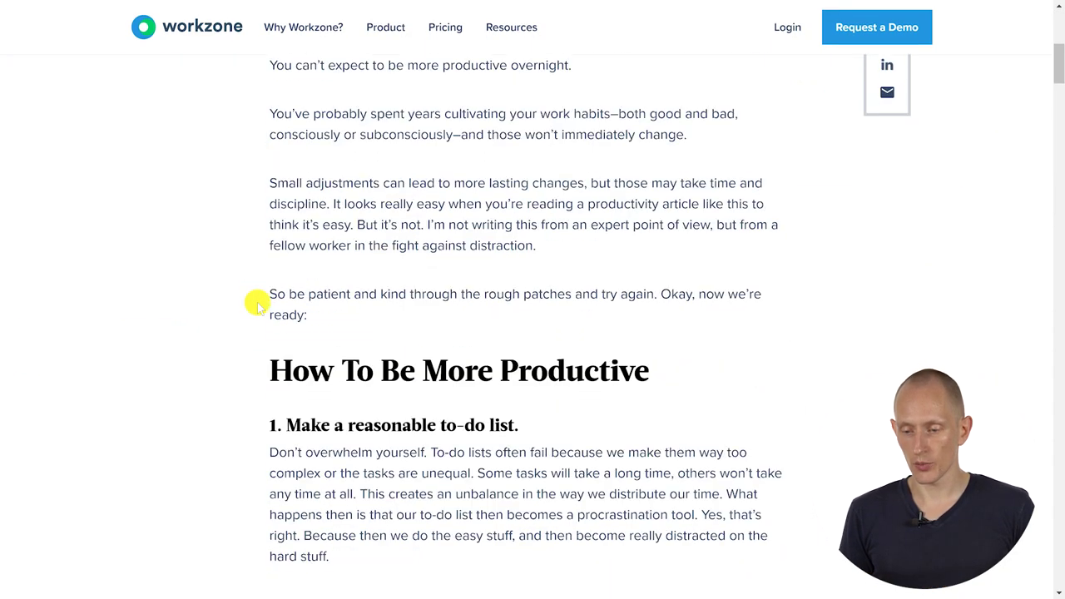
scroll(257, 306, "down", 5)
scroll(285, 338, "up", 12)
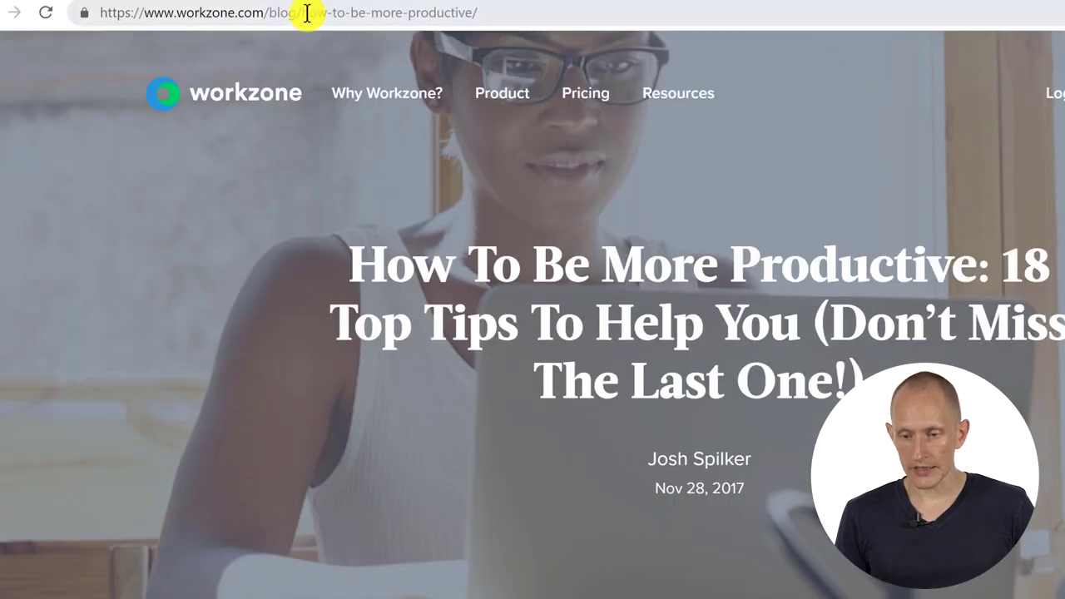
Copy the article's web address and switch to the Ahrefs Site Explorer tab.
left_click(303, 12)
key("ctrl+c")
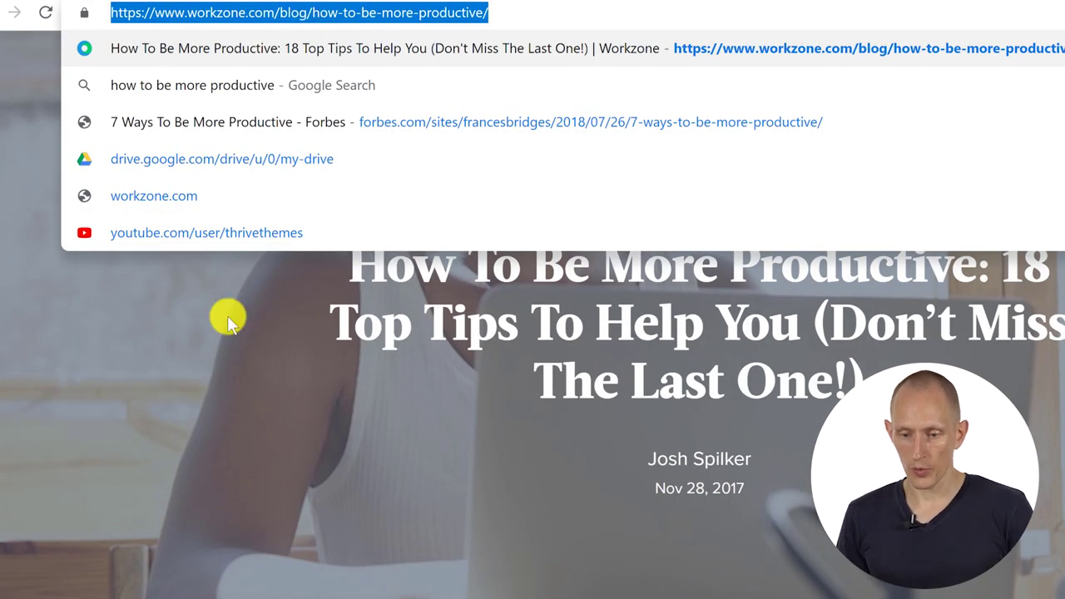
left_click(254, 325)
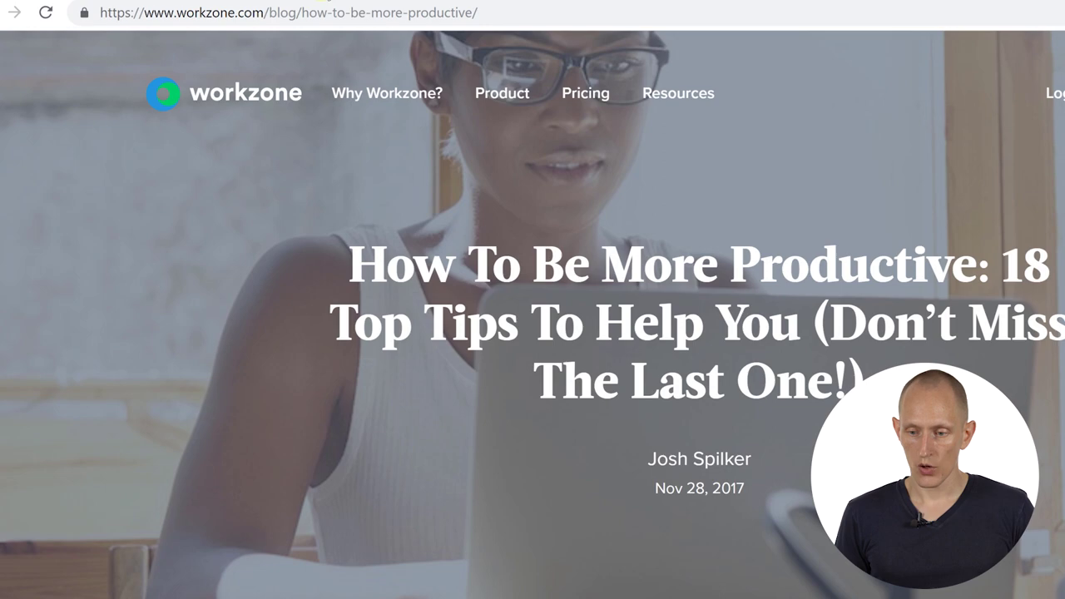
key("ctrl+Tab")
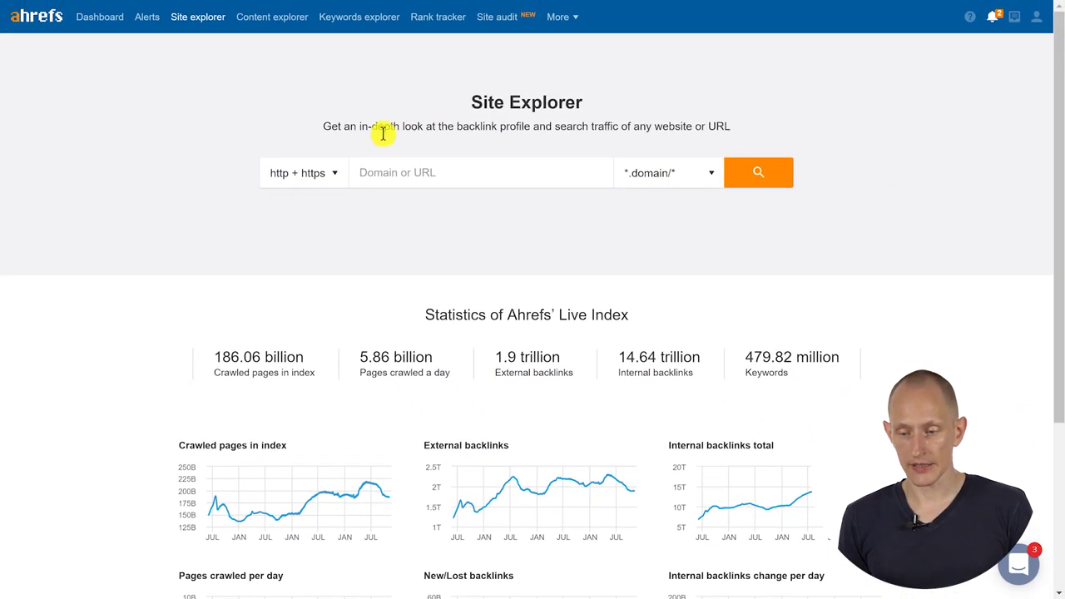
Analyse the pasted Workzone article URL in Site Explorer using Prefix mode.
left_click(422, 183)
key("ctrl+v")
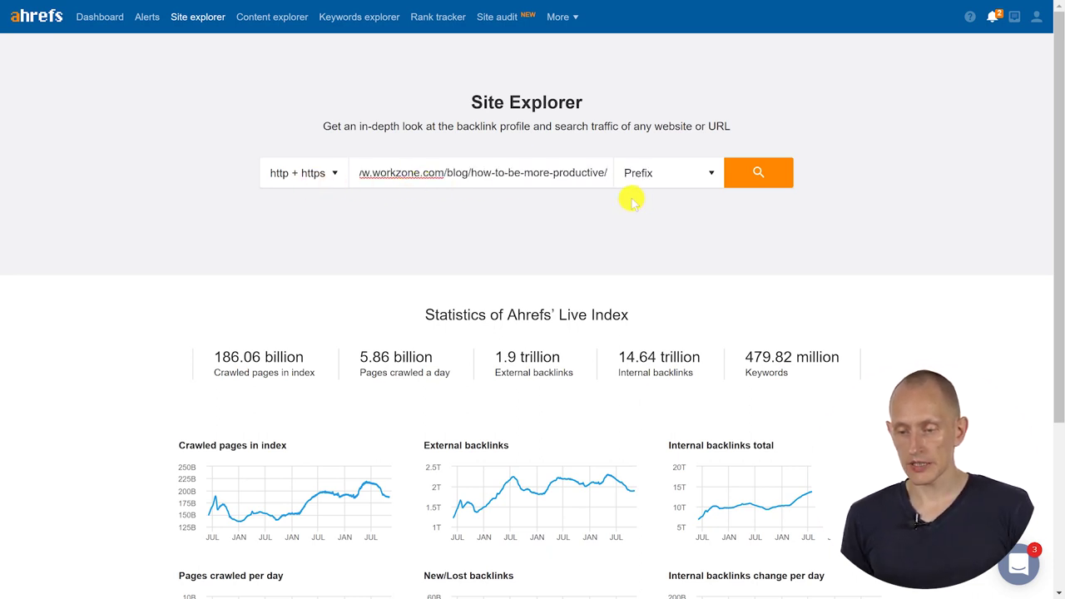
left_click(533, 219)
left_click(758, 172)
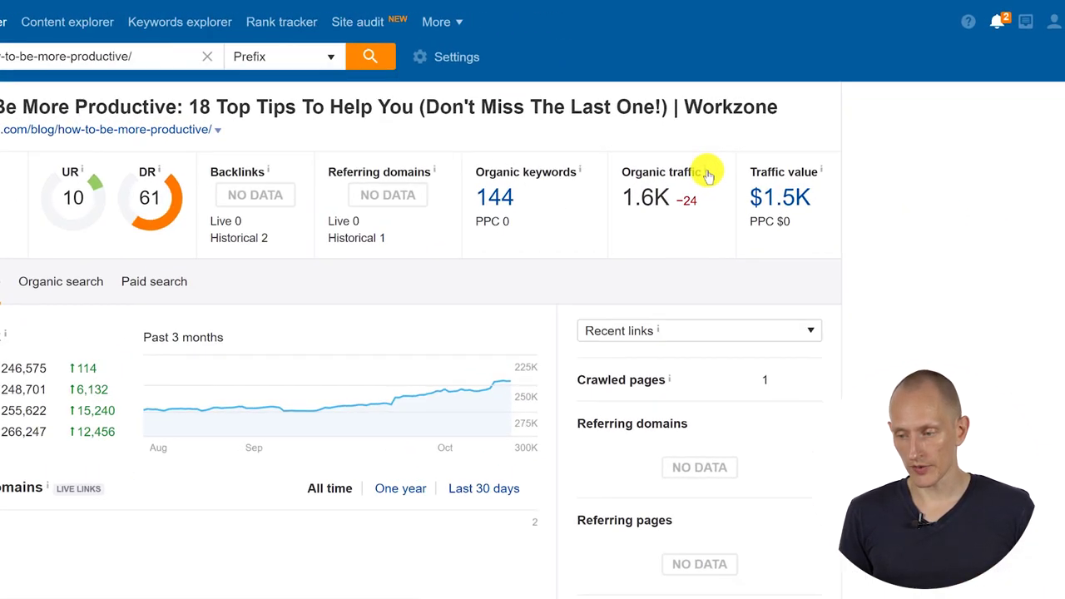
mouse_move(706, 175)
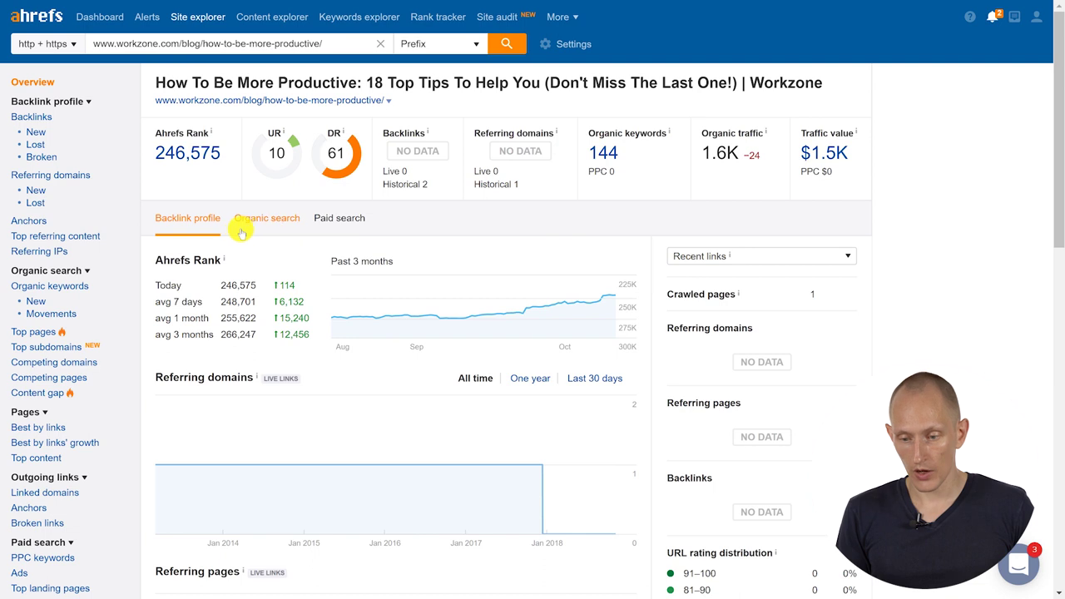
Show the article's Organic search data and scroll to the organic traffic and keywords charts.
left_click(258, 223)
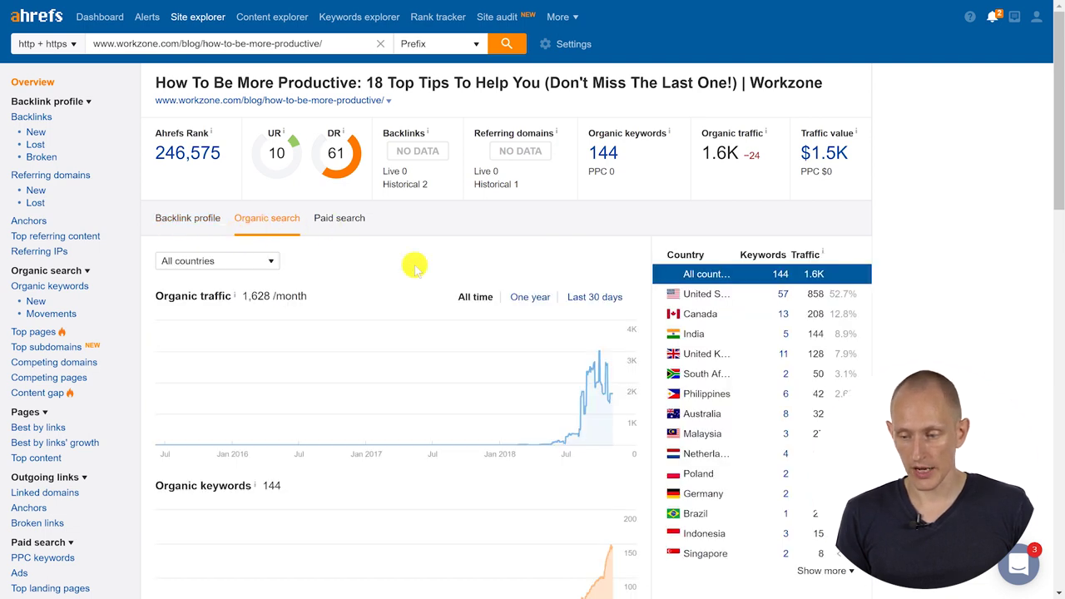
scroll(463, 254, "down", 1)
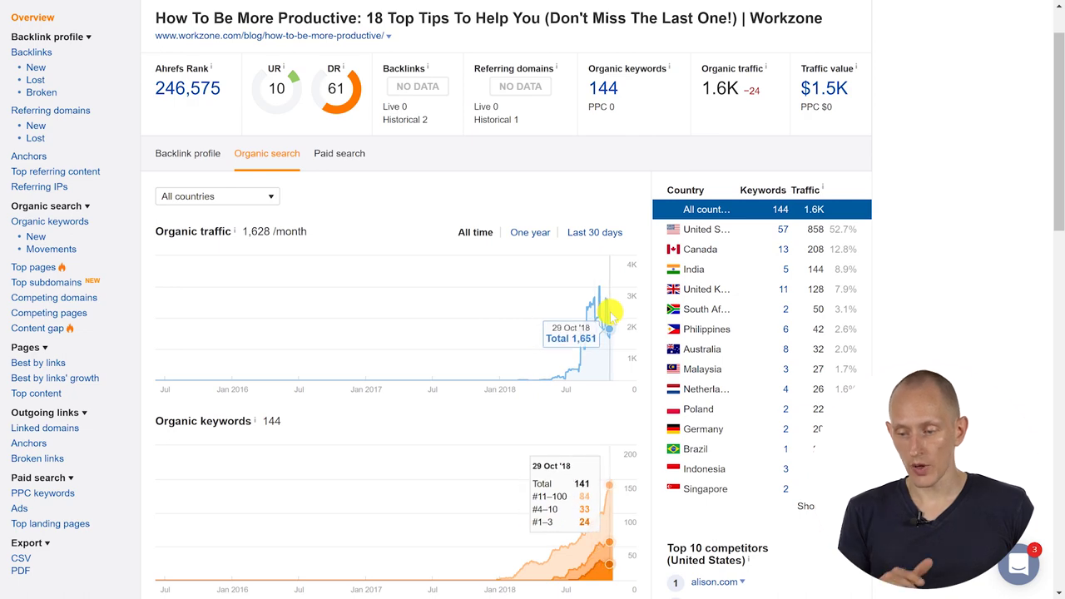
scroll(522, 306, "down", 2)
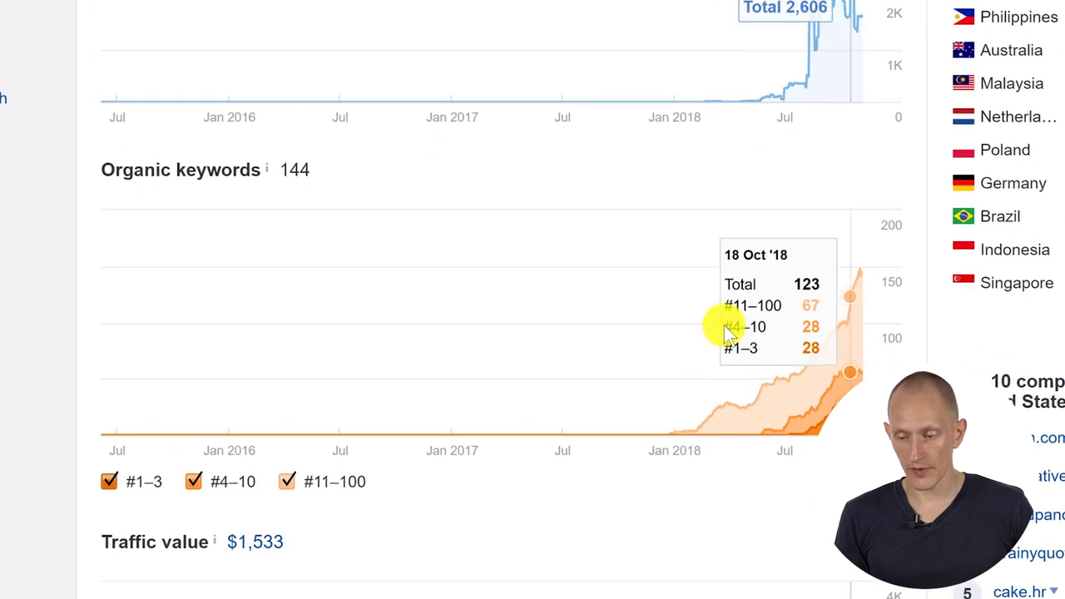
mouse_move(268, 172)
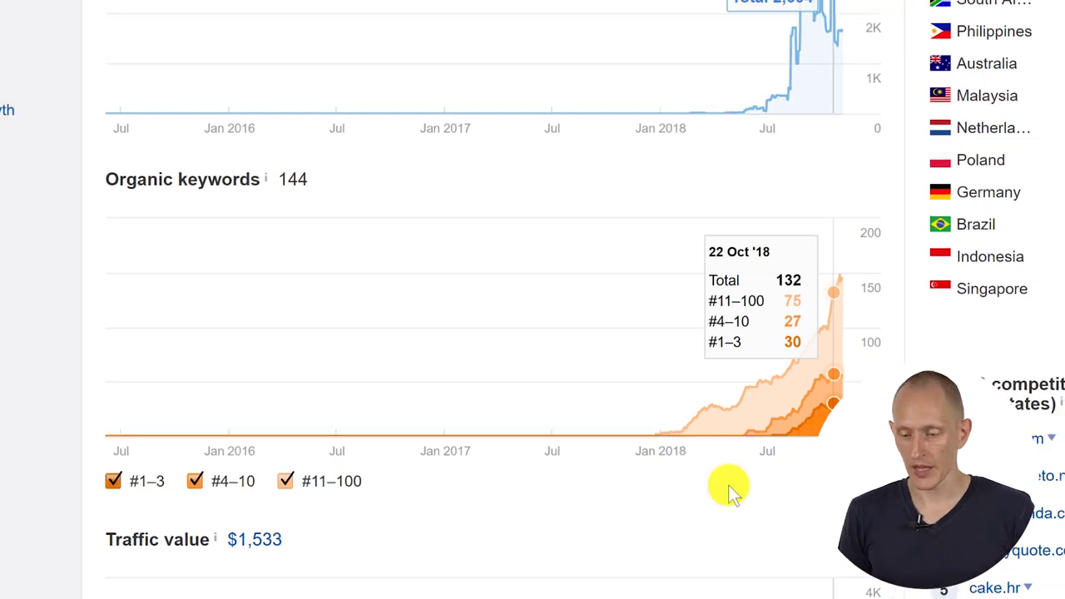
scroll(331, 582, "down", 4)
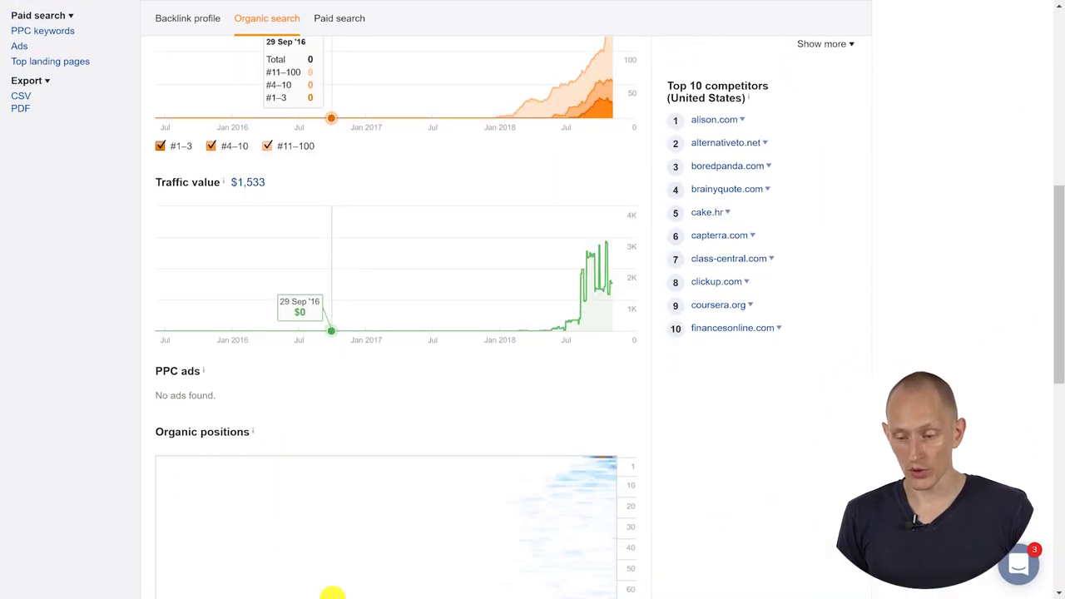
scroll(331, 593, "down", 3)
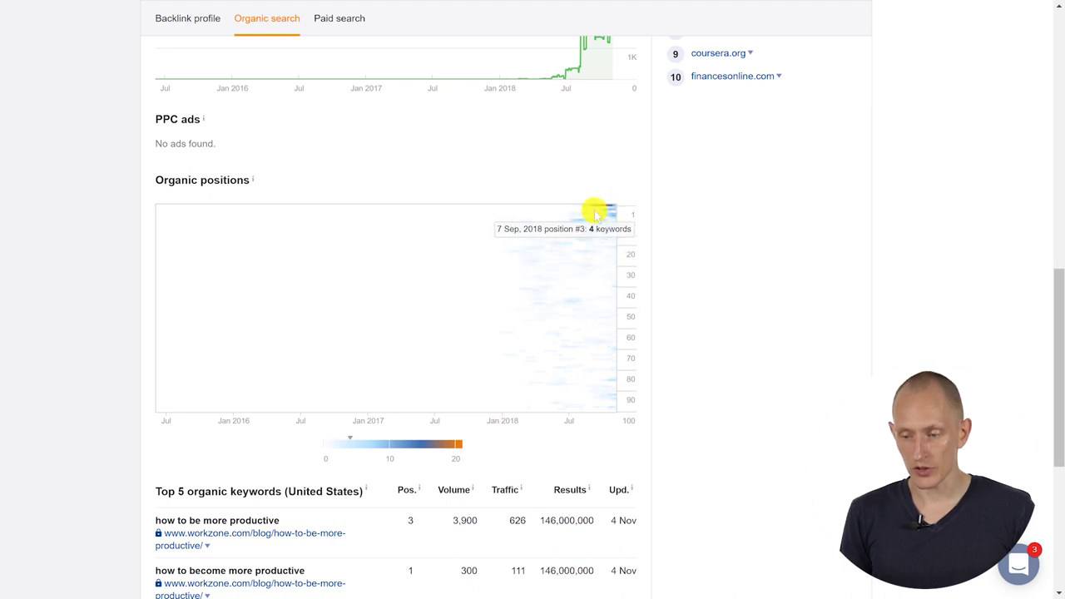
scroll(592, 223, "down", 3)
scroll(226, 225, "down", 1)
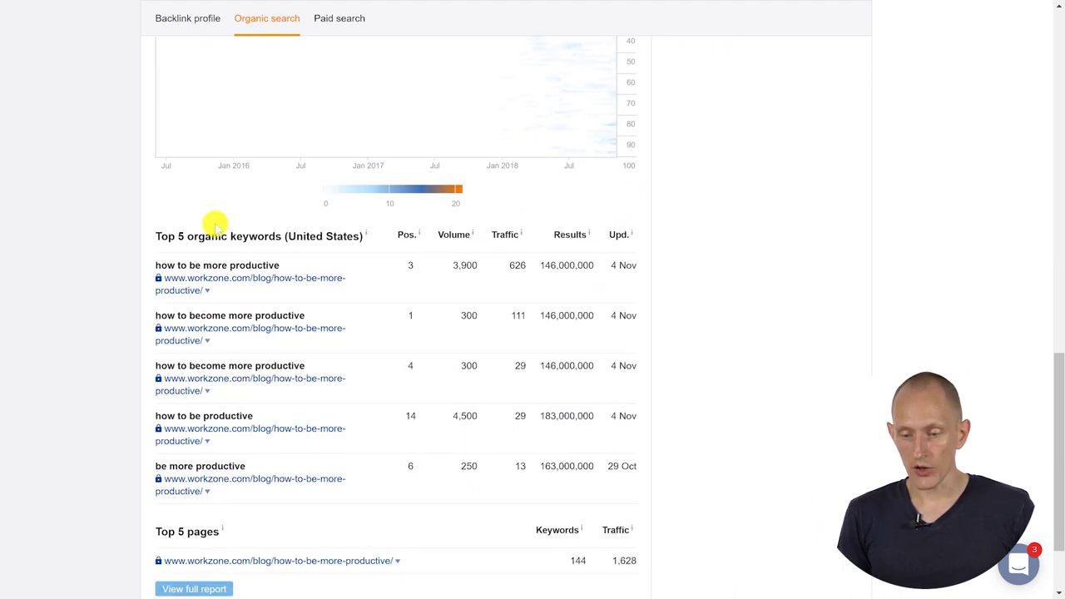
scroll(199, 218, "down", 1)
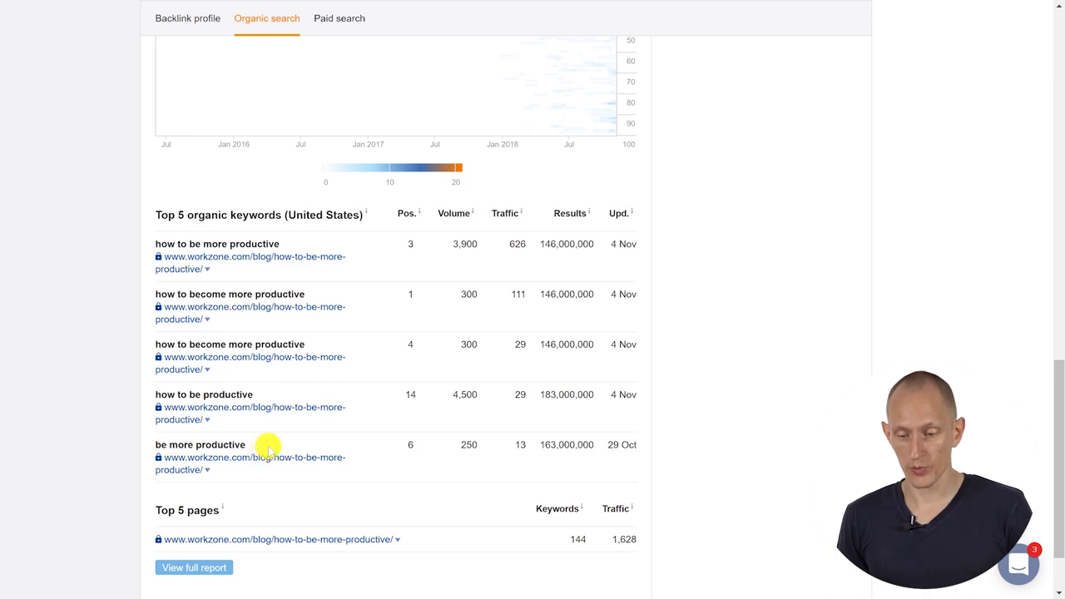
scroll(369, 478, "down", 1)
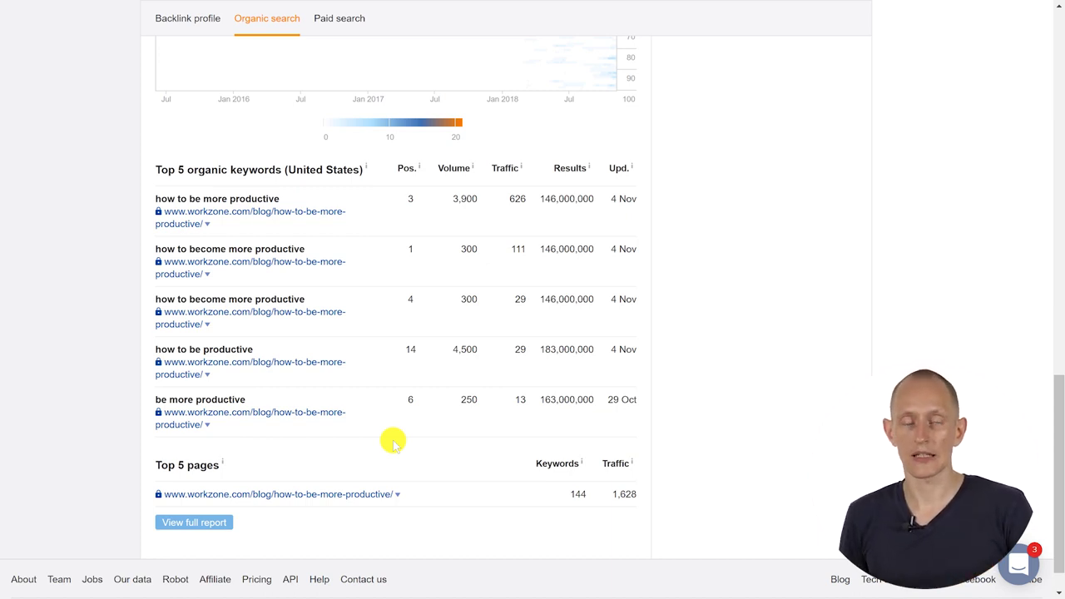
scroll(440, 527, "up", 10)
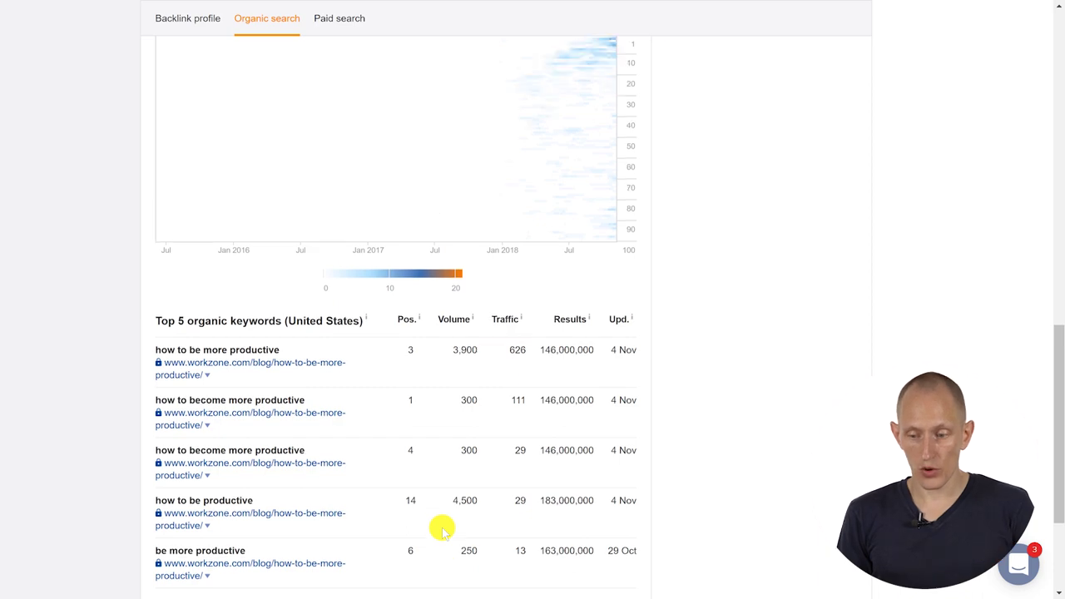
scroll(424, 525, "up", 3)
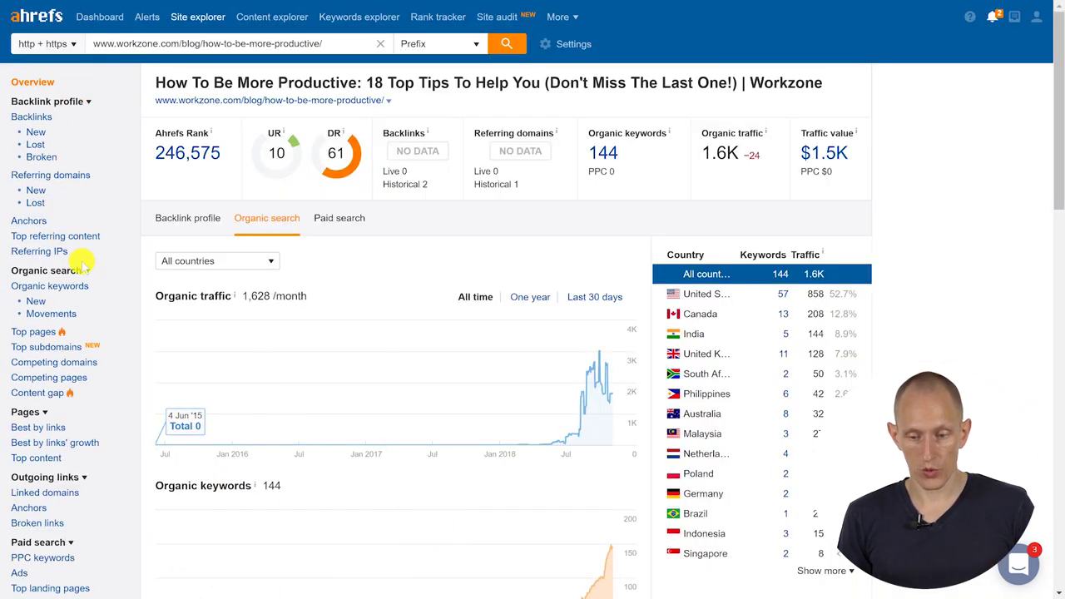
Open the Organic keywords report for the Workzone article and scroll through its keyword table.
left_click(75, 286)
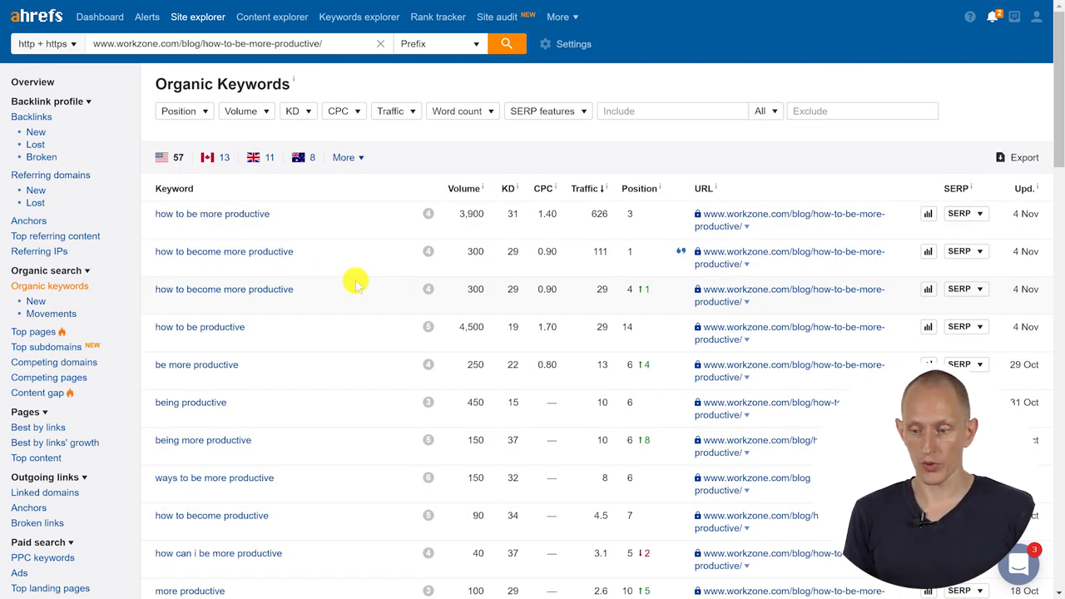
scroll(381, 246, "down", 3)
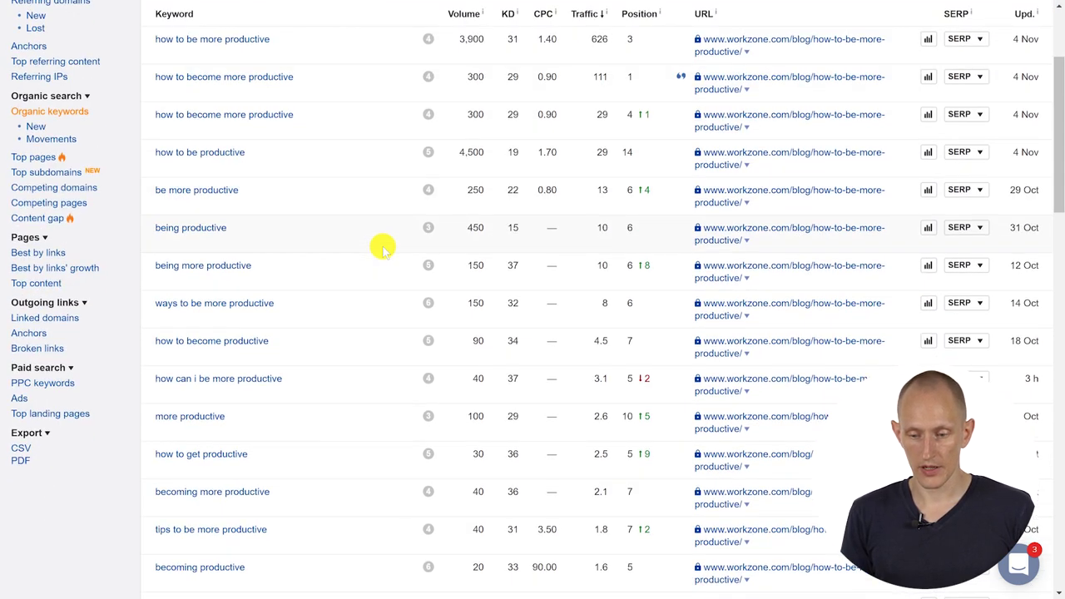
scroll(381, 246, "down", 4)
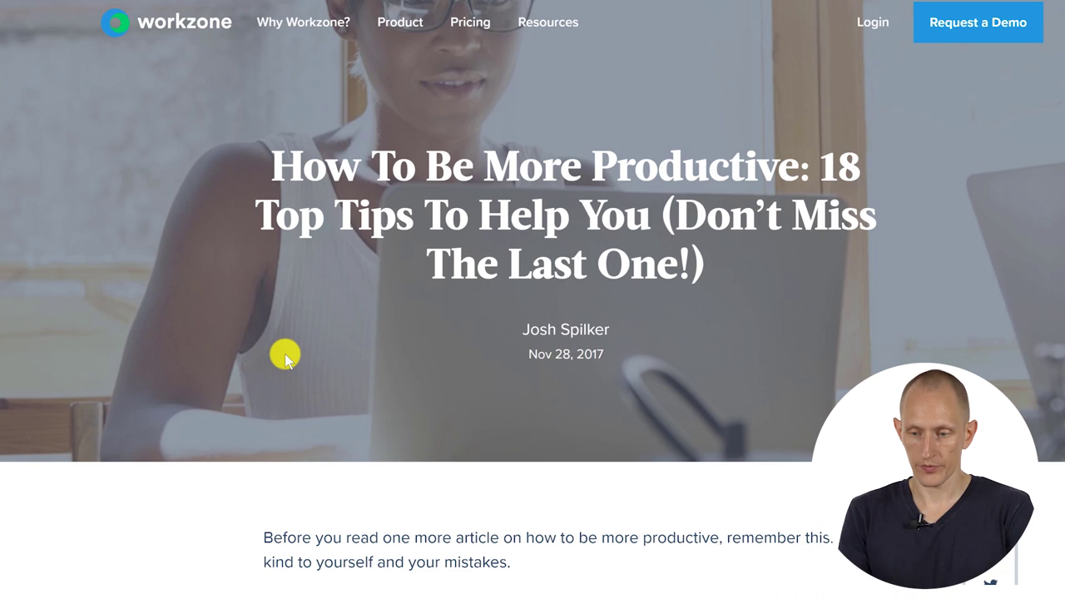
Search Google for 'becoming productive' and scroll down to the Workzone article's listing.
left_click(368, 15)
type("becoming productive")
key("Return")
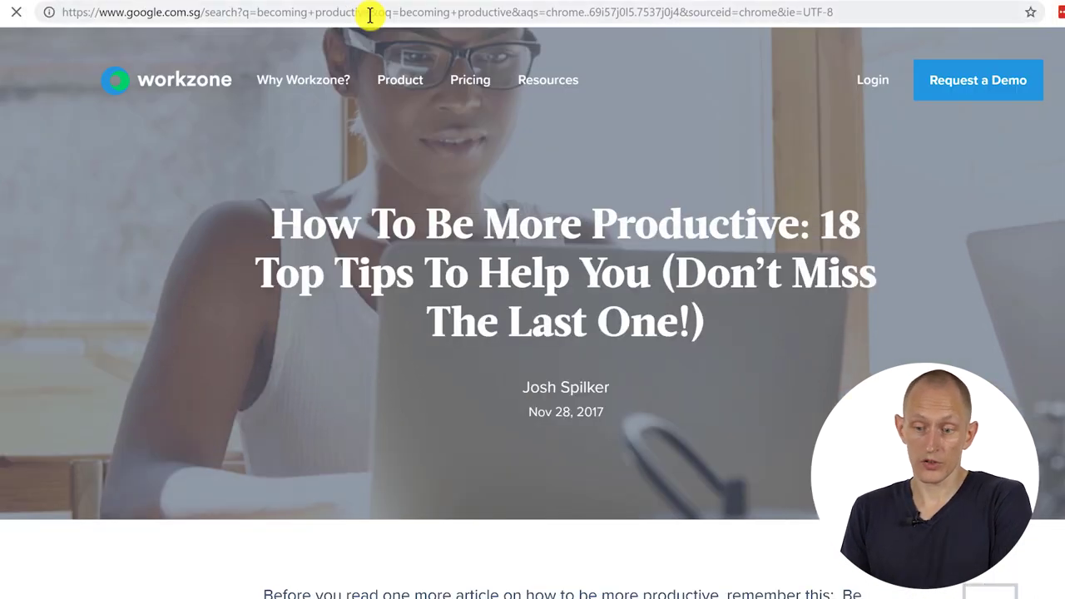
scroll(9, 198, "down", 3)
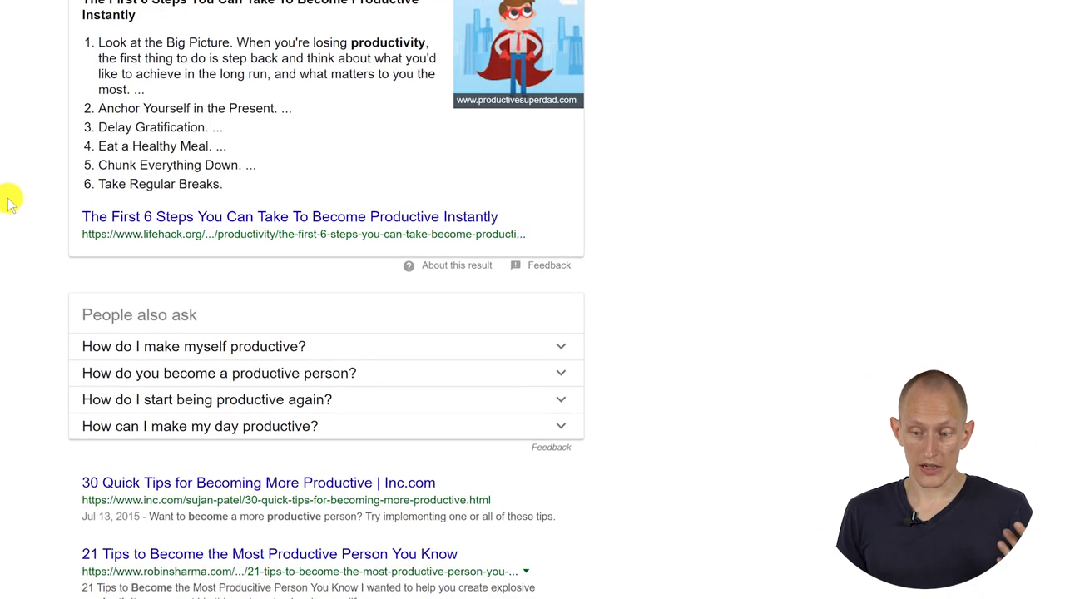
scroll(9, 197, "down", 5)
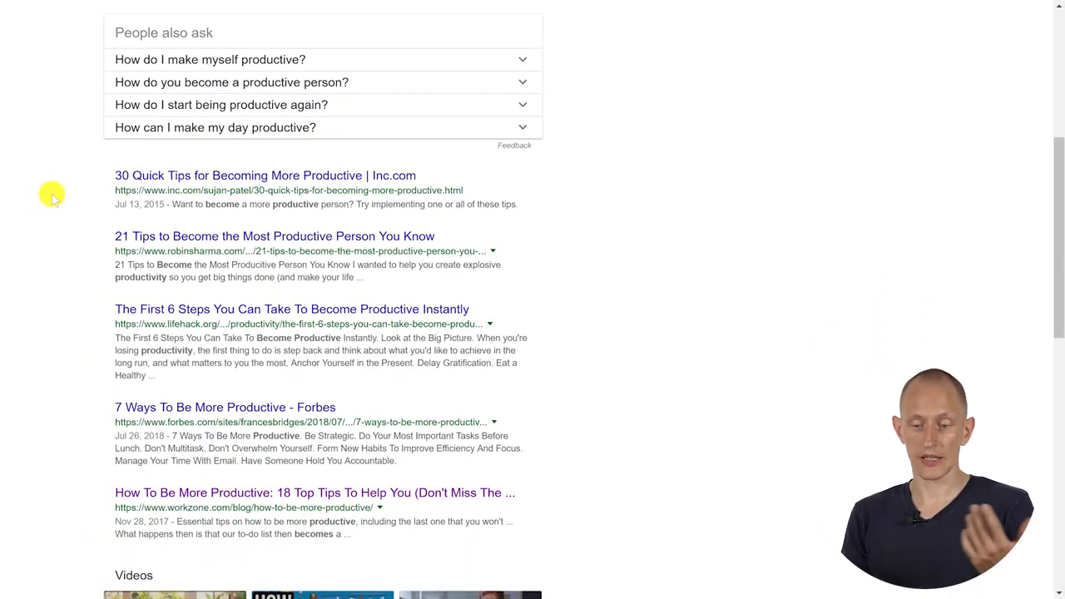